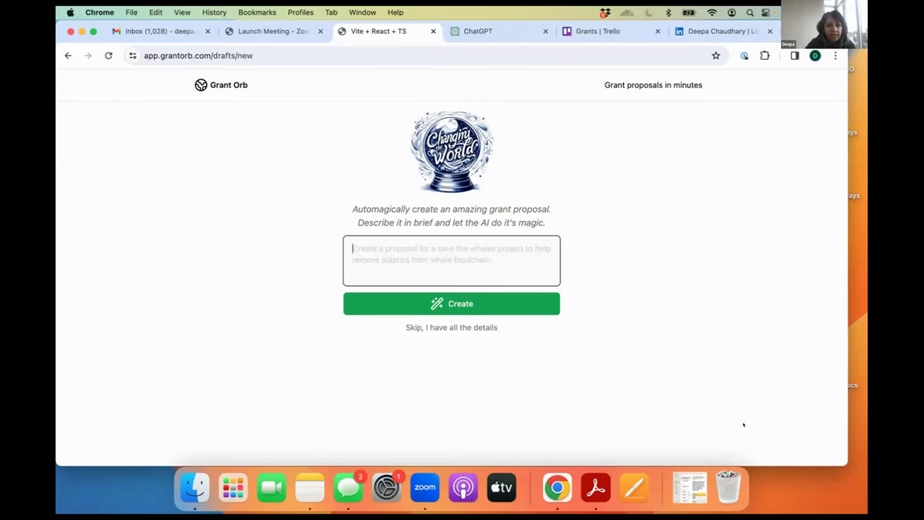
Paste the monthly tech-expert events goal into the prompt box and create the 'Tech Talks for Nonprofits' draft.
right_click(369, 251)
left_click(386, 331)
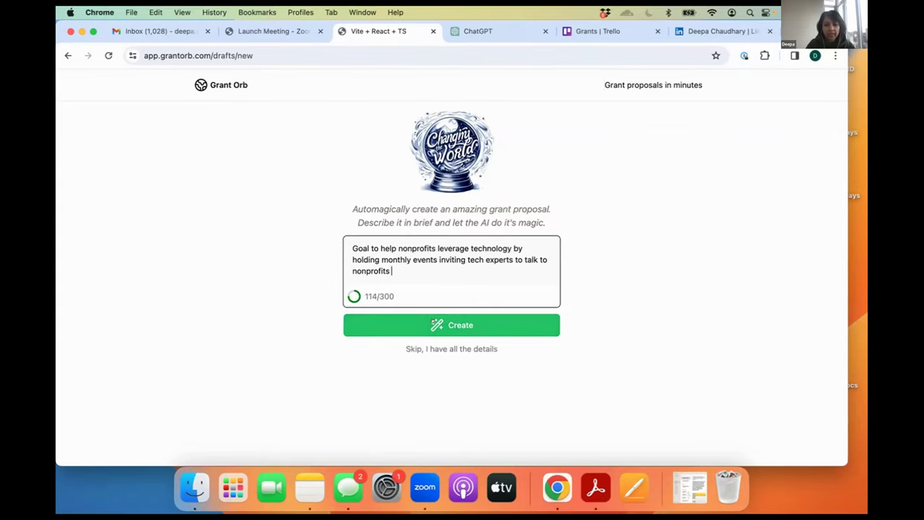
left_click(436, 324)
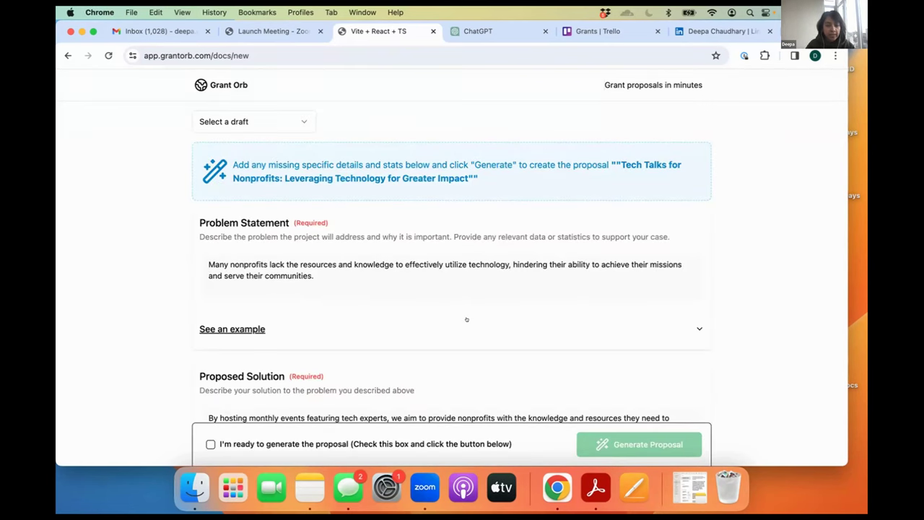
Scroll through the Tech Talks form's auto-filled sections, from Problem Statement to Eligibility Assessment.
scroll(467, 320, "down", 2)
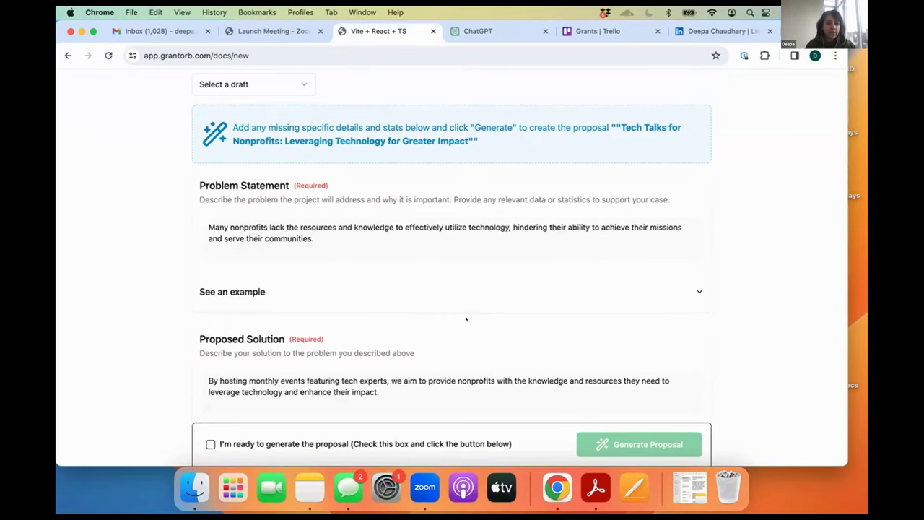
scroll(466, 319, "down", 3)
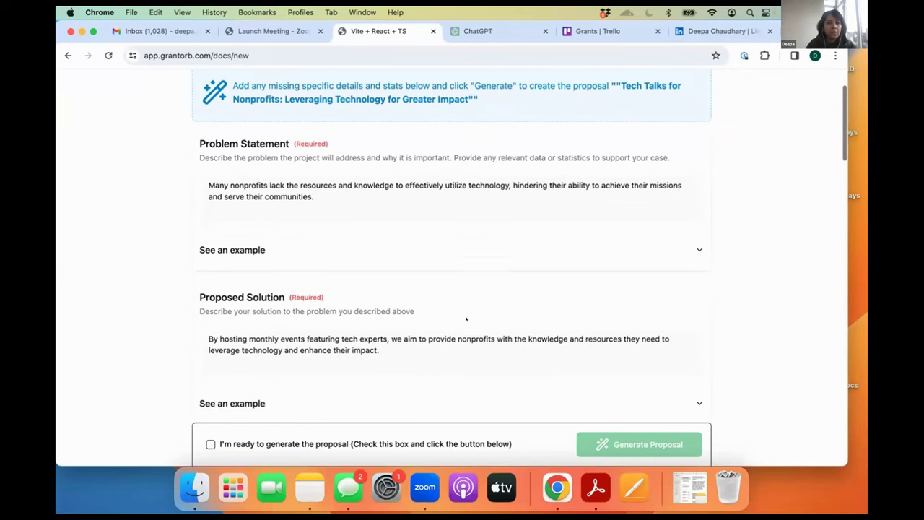
scroll(466, 318, "down", 2)
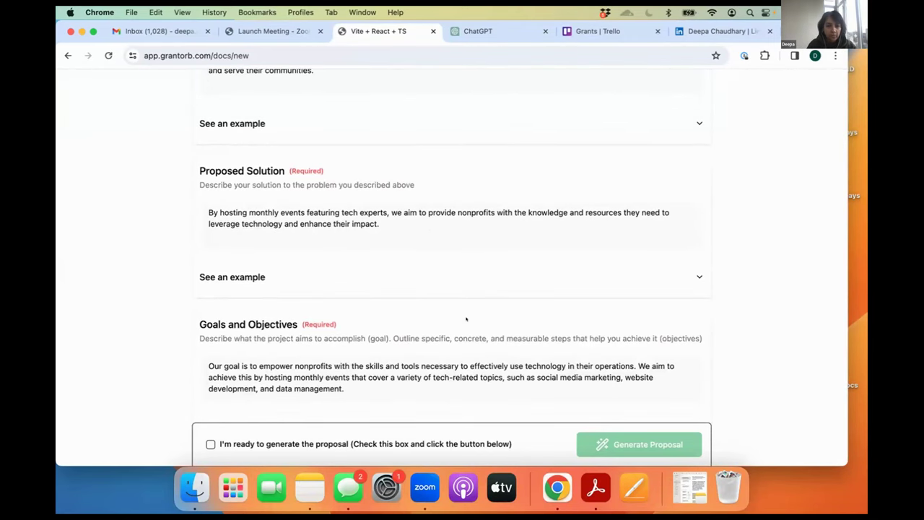
scroll(303, 211, "up", 5)
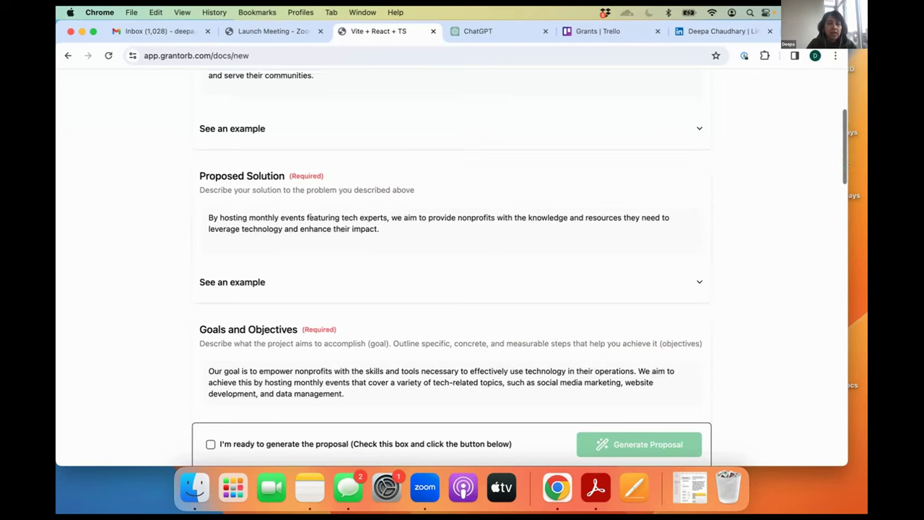
scroll(311, 253, "down", 2)
scroll(311, 253, "down", 7)
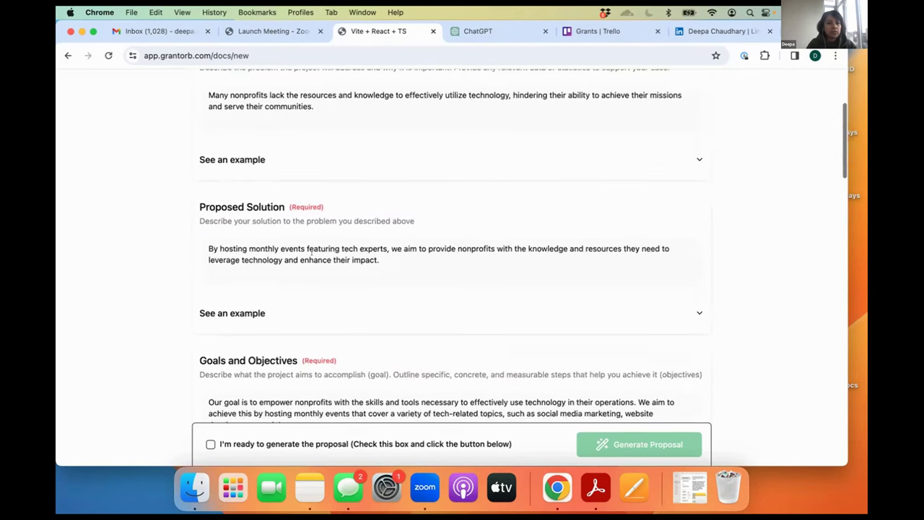
scroll(312, 254, "down", 1)
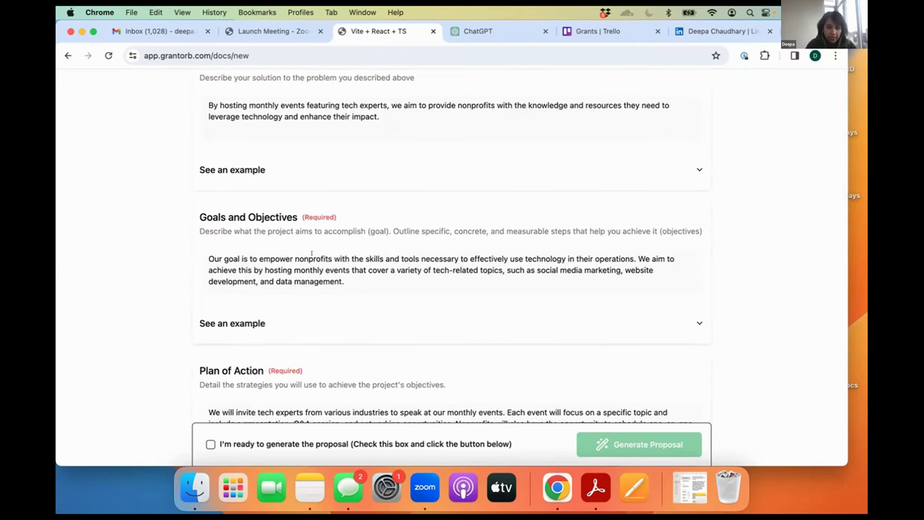
scroll(382, 258, "down", 2)
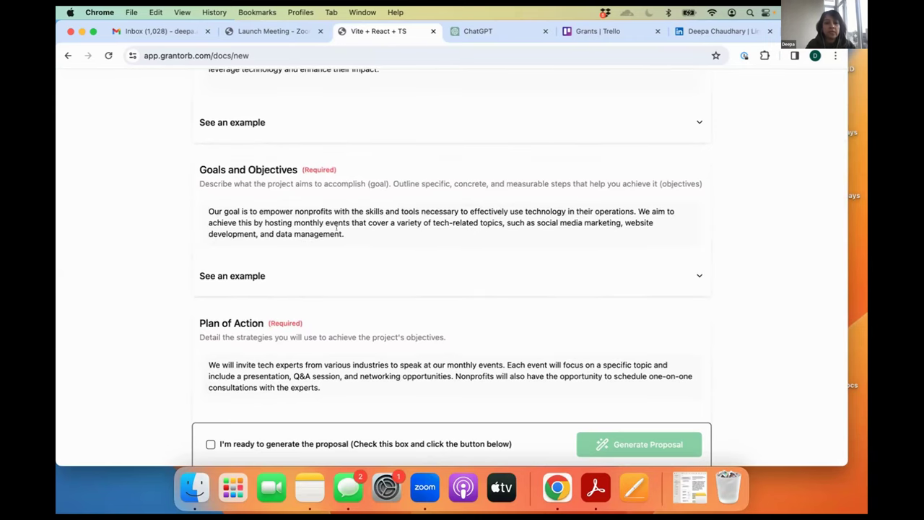
scroll(337, 226, "down", 1)
scroll(337, 226, "down", 4)
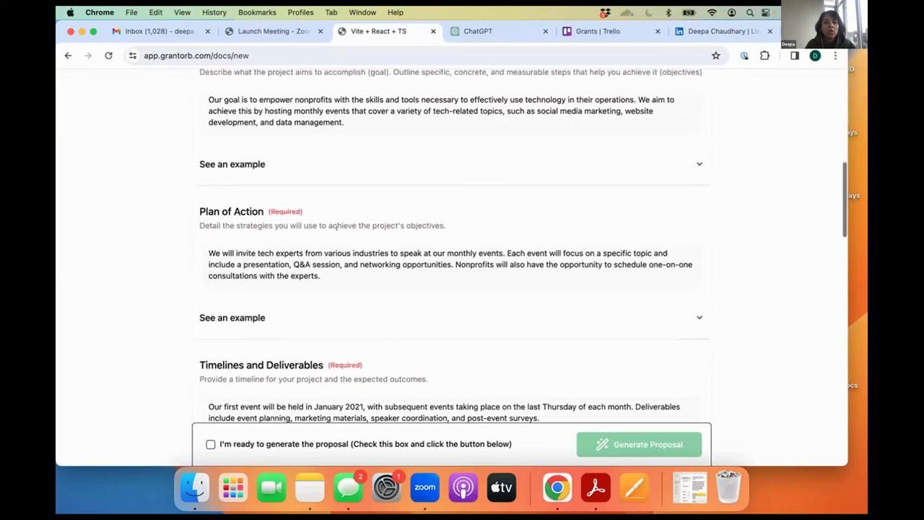
scroll(338, 243, "down", 2)
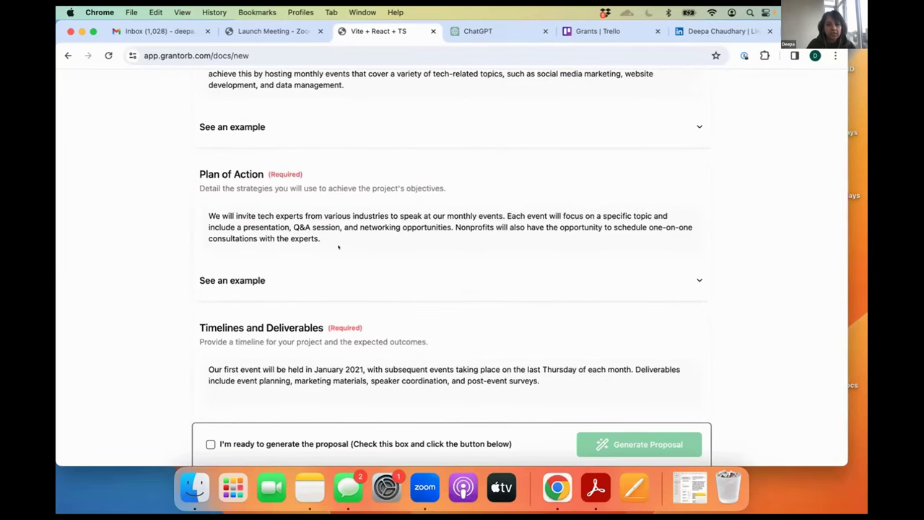
scroll(338, 247, "down", 10)
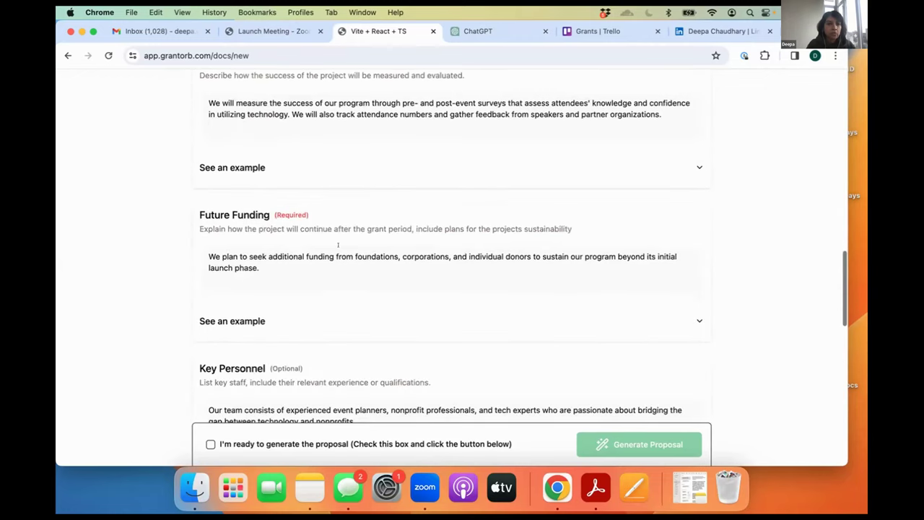
scroll(338, 246, "down", 10)
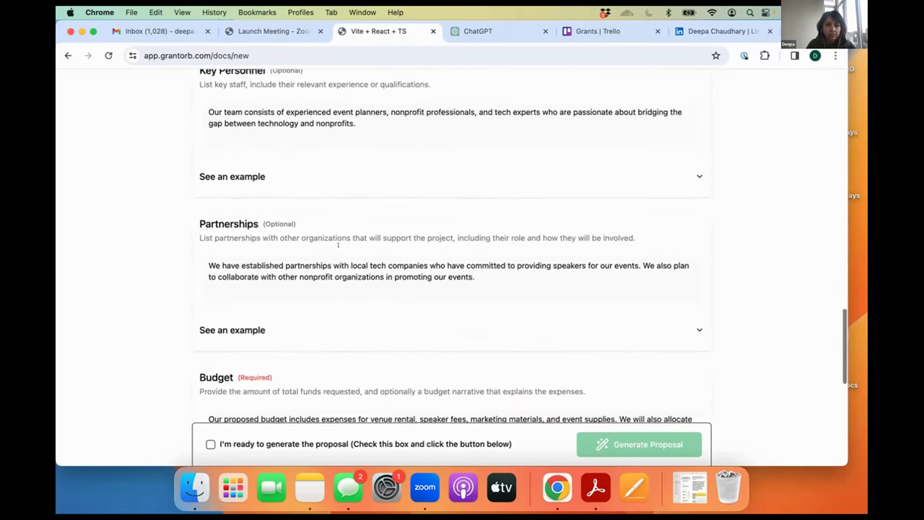
scroll(338, 246, "down", 12)
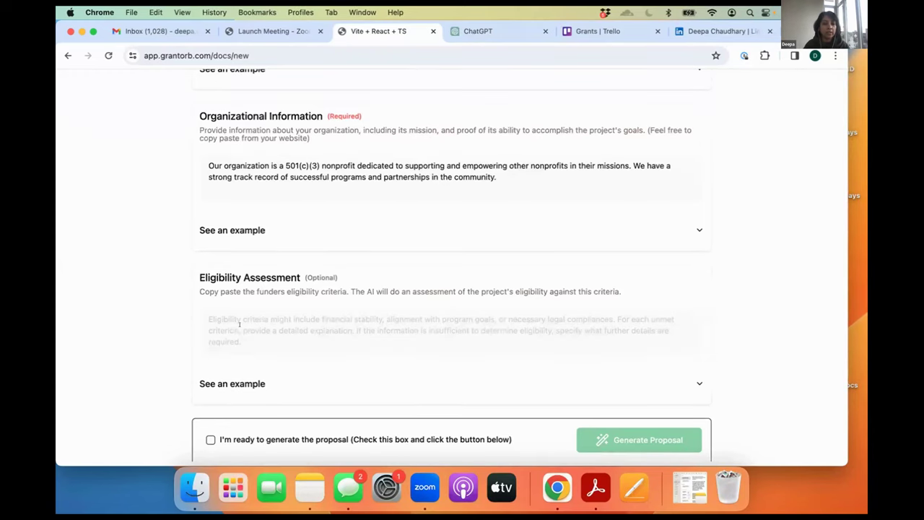
Confirm readiness and generate 'Empowering Nonprofits: Bridging the Technological Gap for Greater Impact'.
left_click(209, 438)
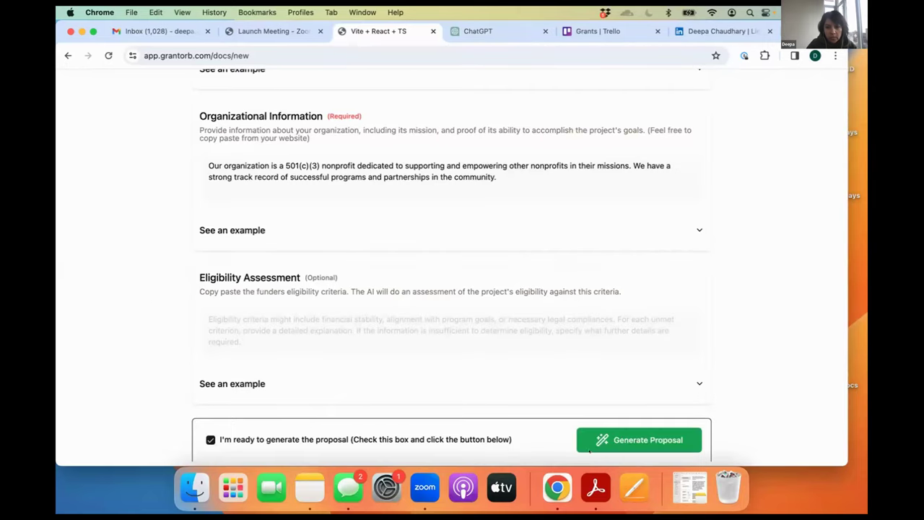
left_click(652, 435)
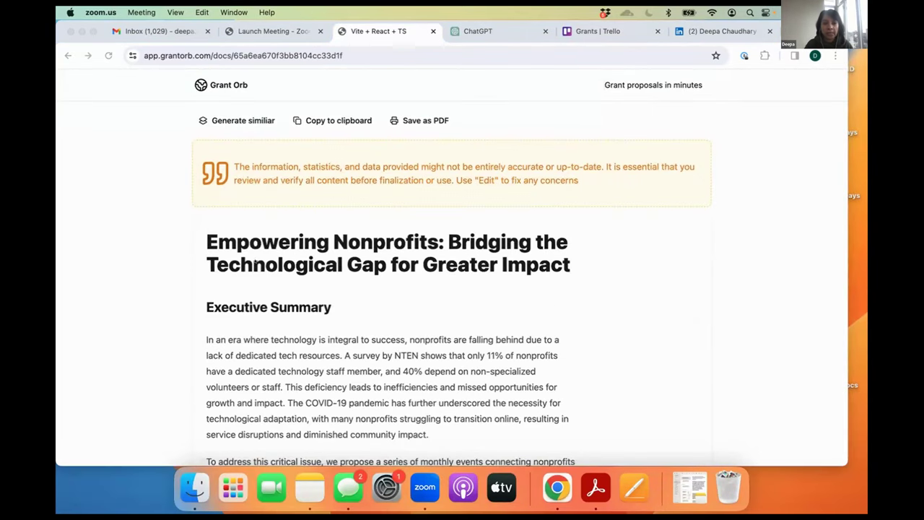
scroll(539, 274, "down", 2)
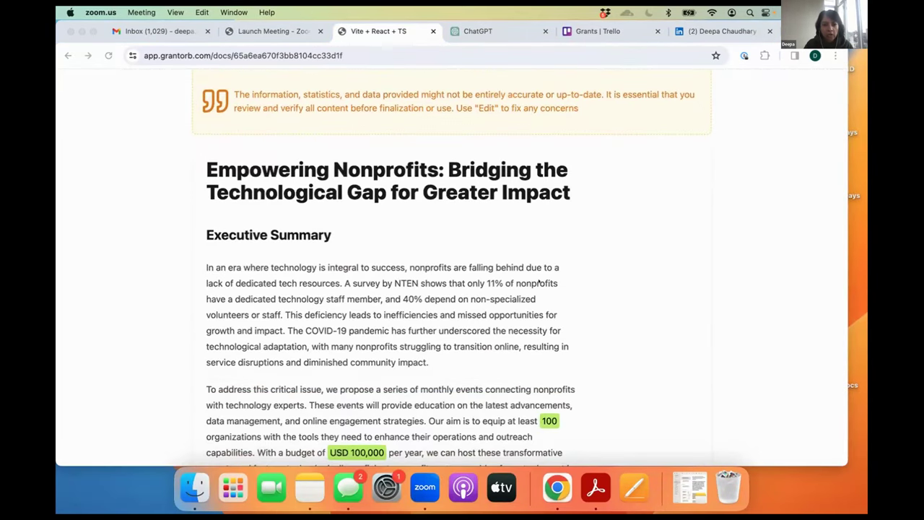
scroll(538, 283, "down", 2)
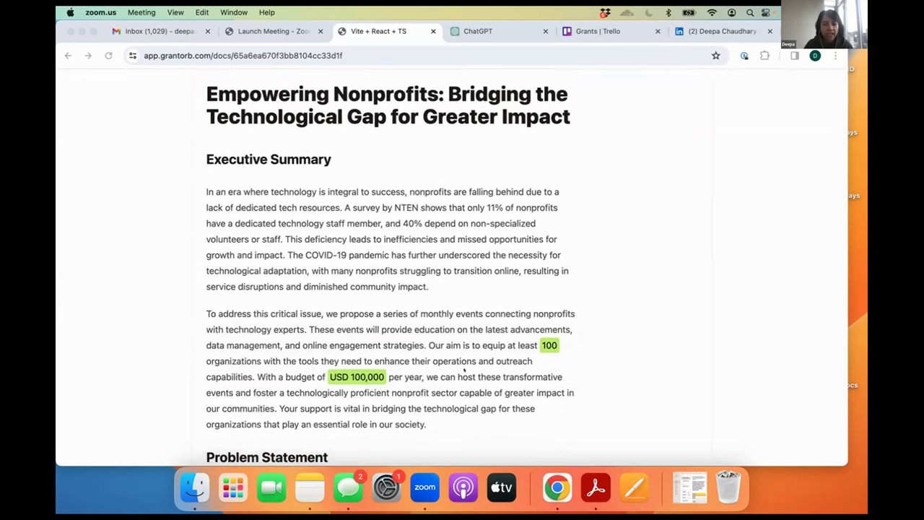
scroll(464, 369, "down", 4)
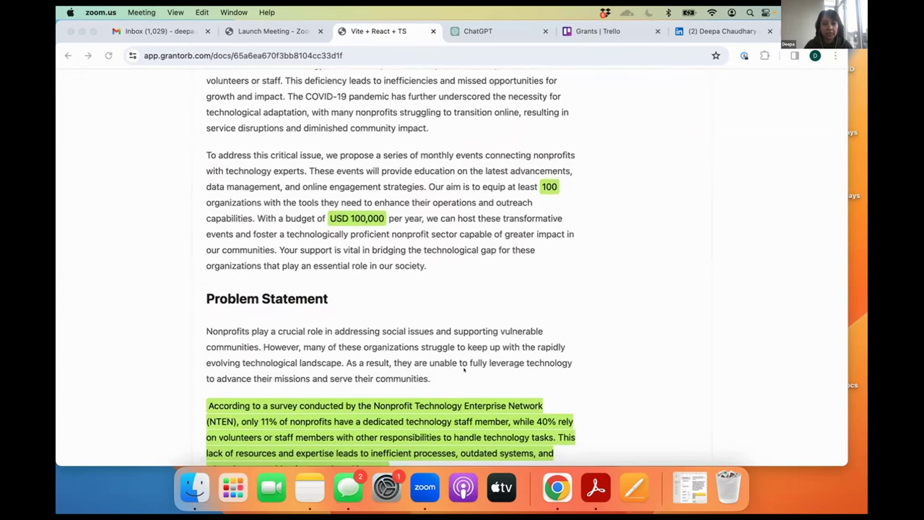
scroll(465, 370, "down", 1)
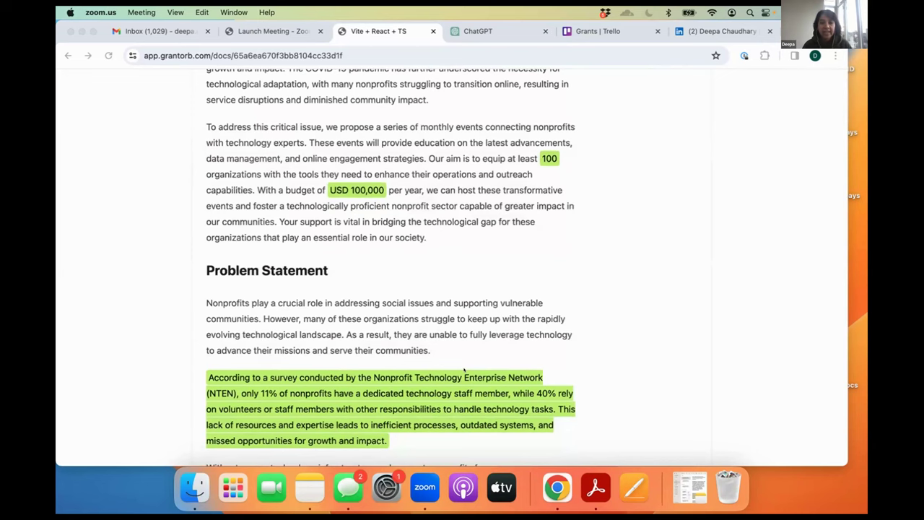
scroll(464, 370, "down", 2)
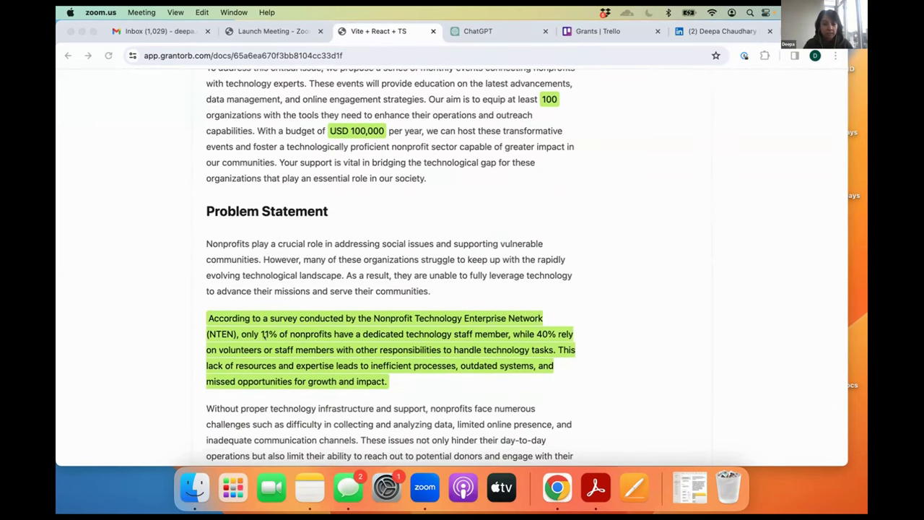
scroll(259, 344, "down", 1)
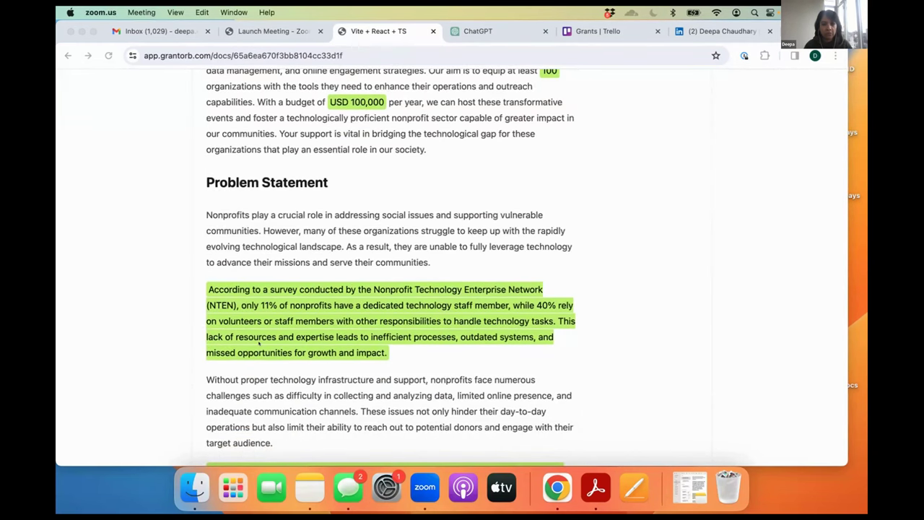
scroll(258, 344, "down", 2)
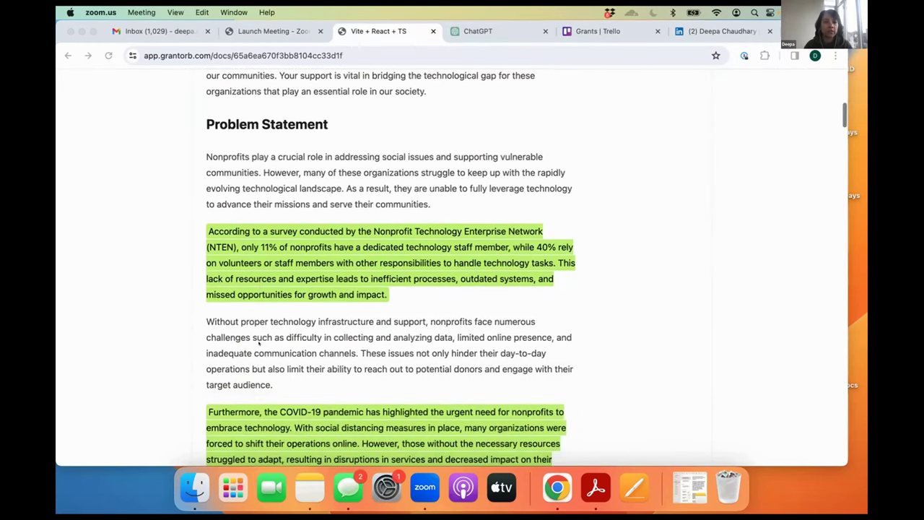
scroll(258, 345, "down", 2)
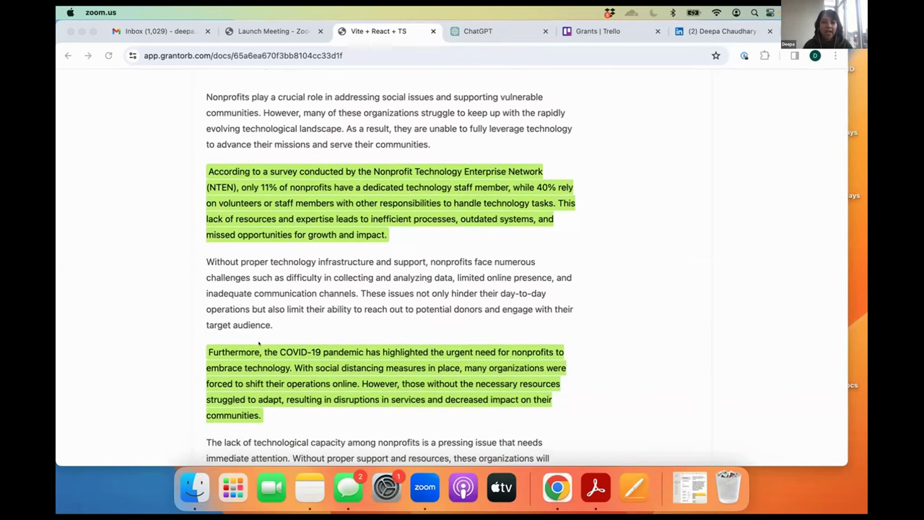
scroll(259, 344, "down", 5)
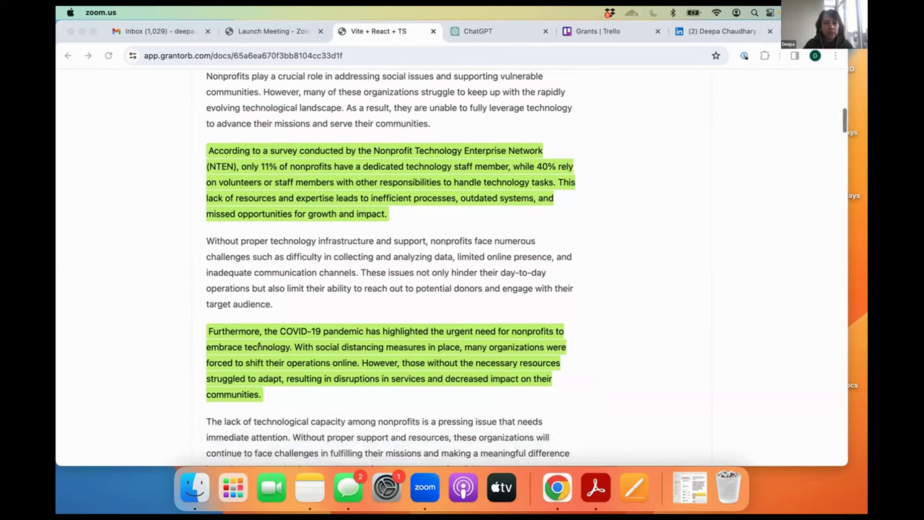
scroll(259, 345, "down", 5)
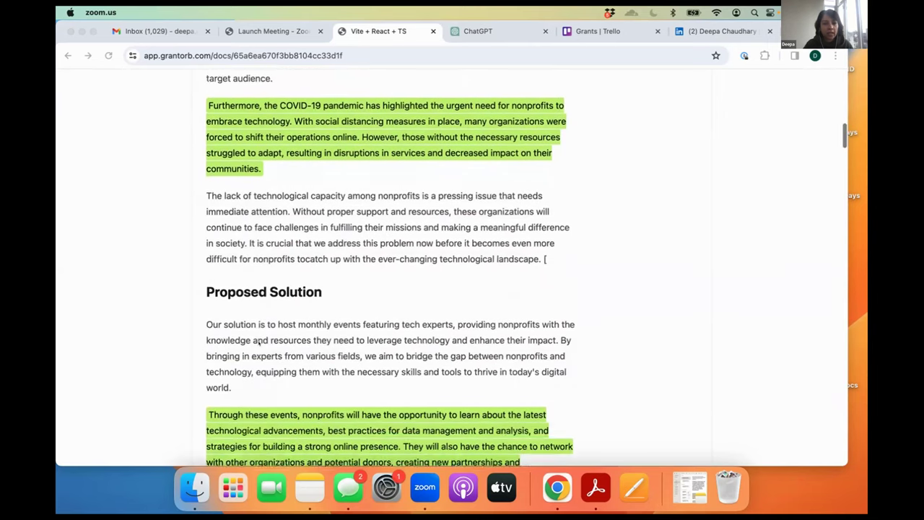
scroll(259, 344, "down", 1)
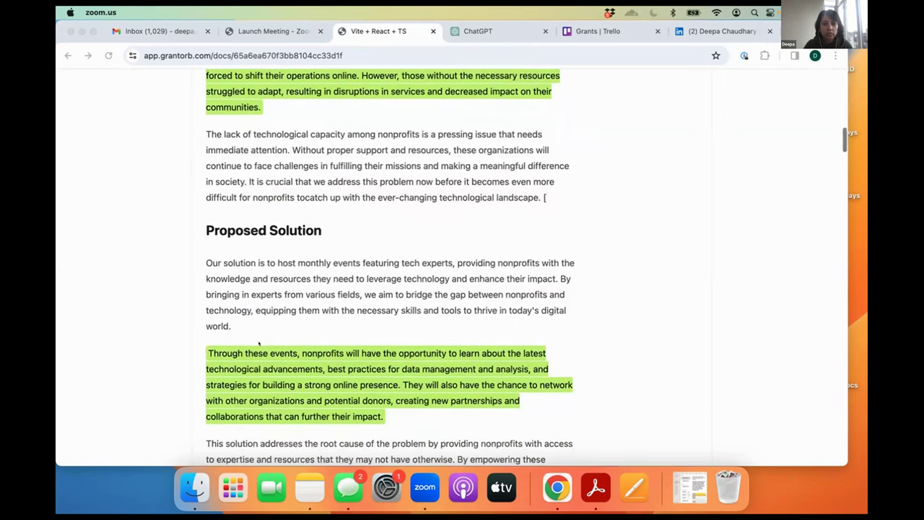
scroll(257, 326, "down", 15)
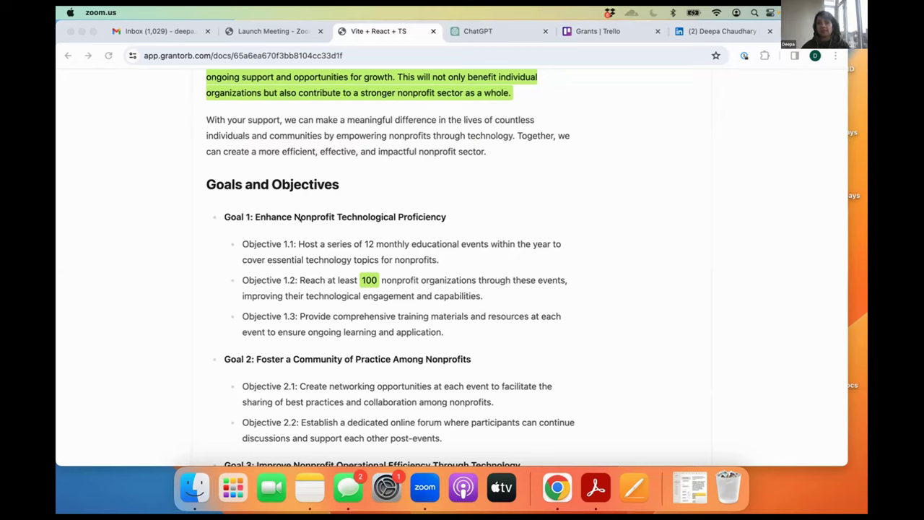
scroll(298, 220, "down", 1)
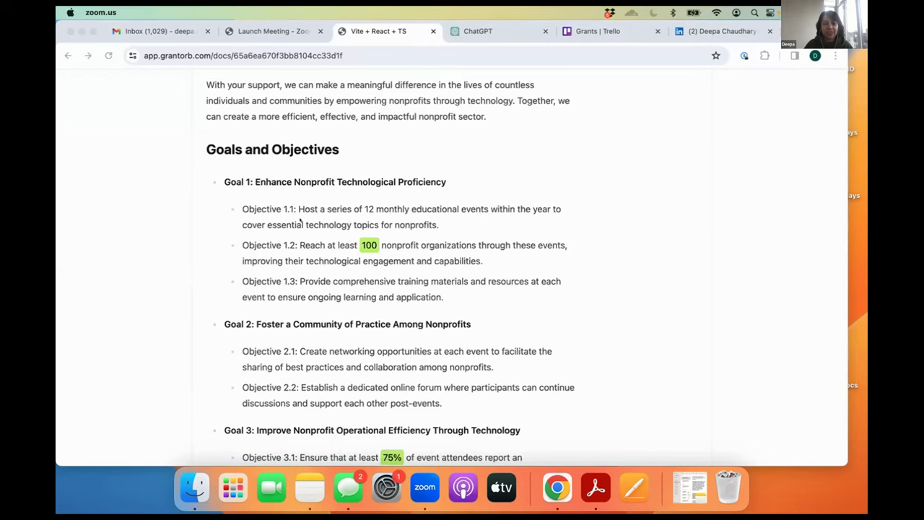
scroll(301, 220, "down", 1)
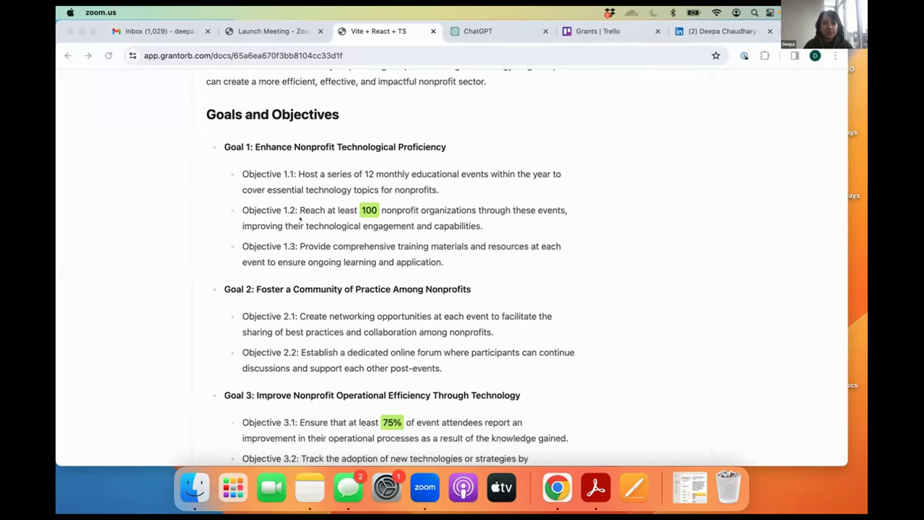
scroll(300, 218, "down", 1)
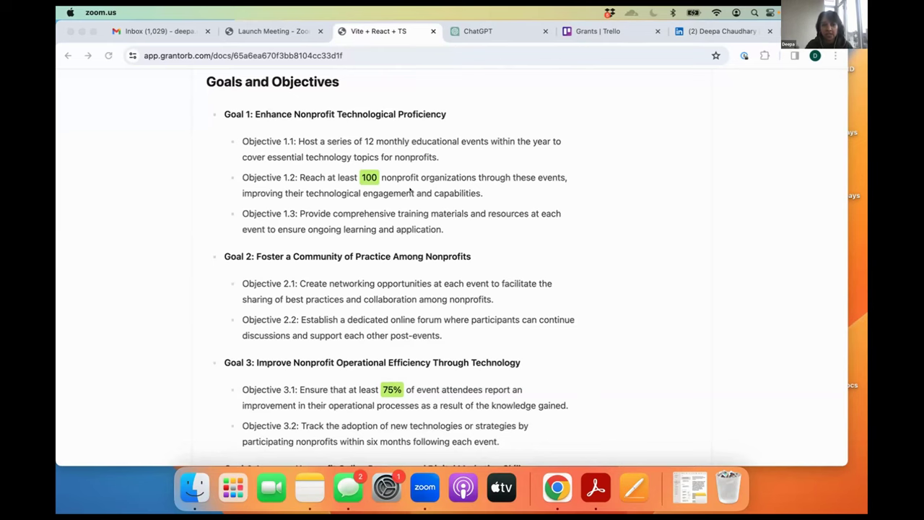
scroll(410, 189, "down", 1)
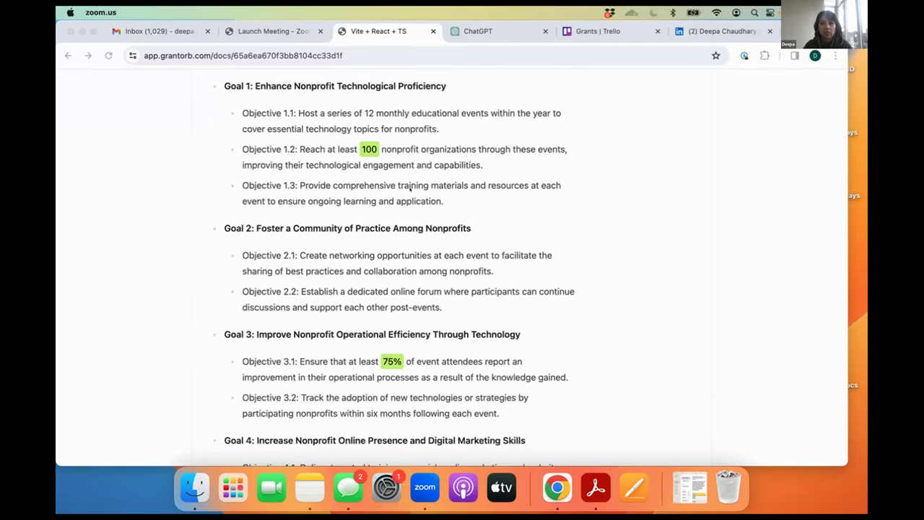
scroll(409, 188, "down", 4)
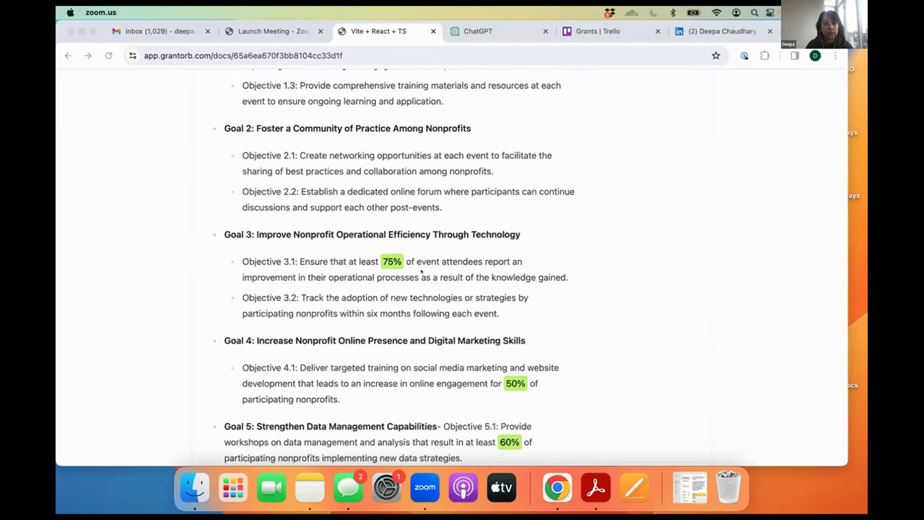
scroll(422, 272, "down", 1)
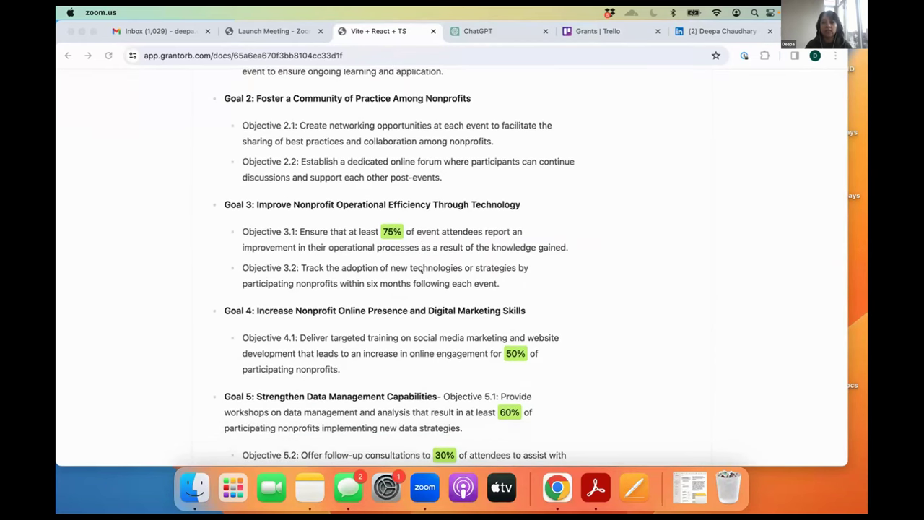
scroll(421, 270, "down", 3)
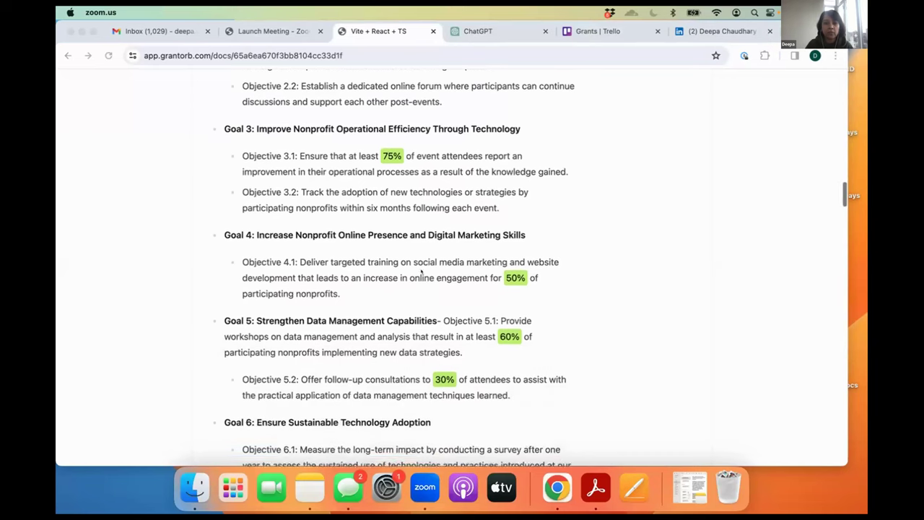
scroll(422, 272, "down", 5)
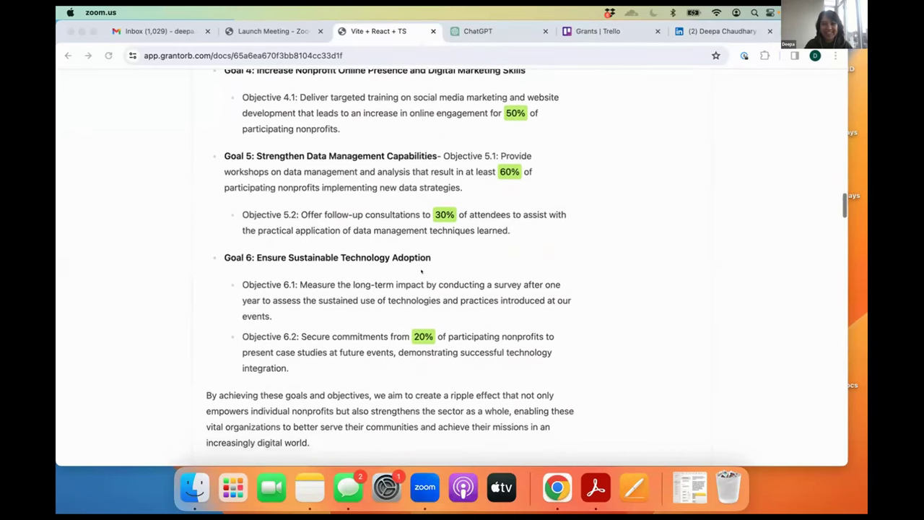
scroll(422, 270, "down", 7)
scroll(422, 271, "down", 15)
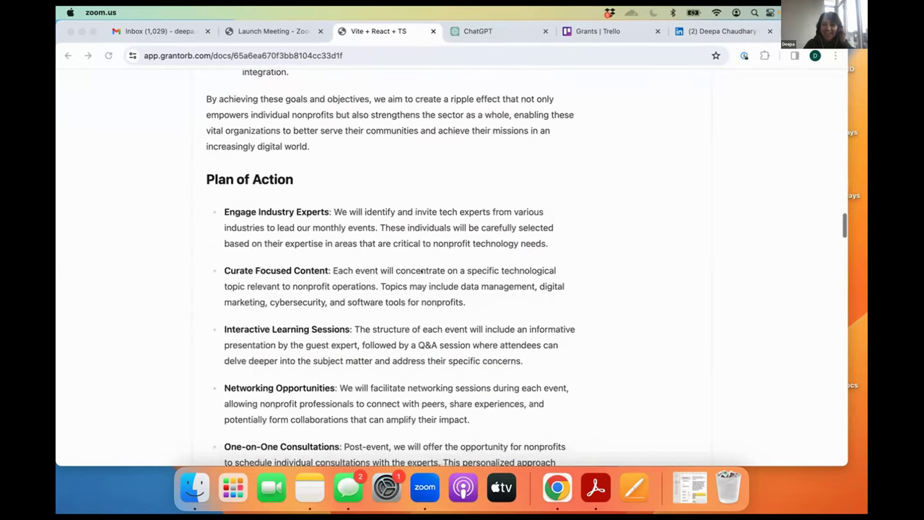
scroll(422, 272, "down", 20)
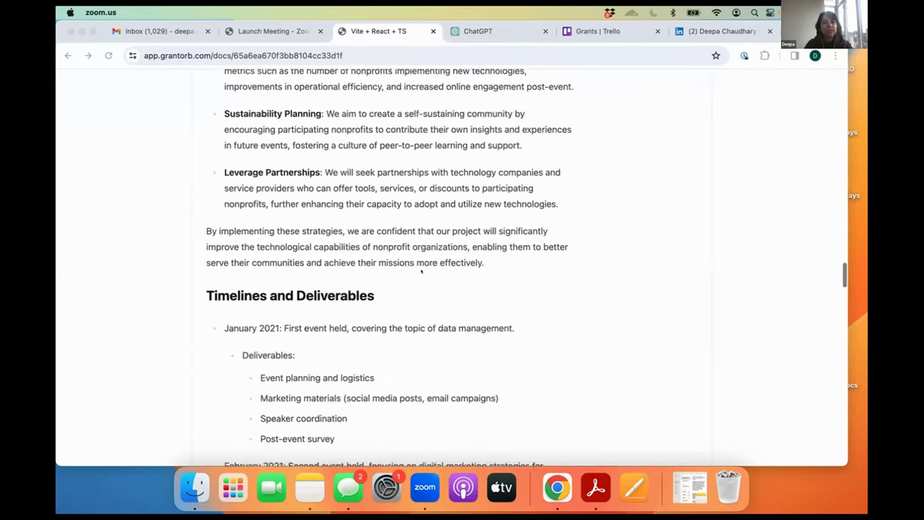
scroll(422, 272, "down", 15)
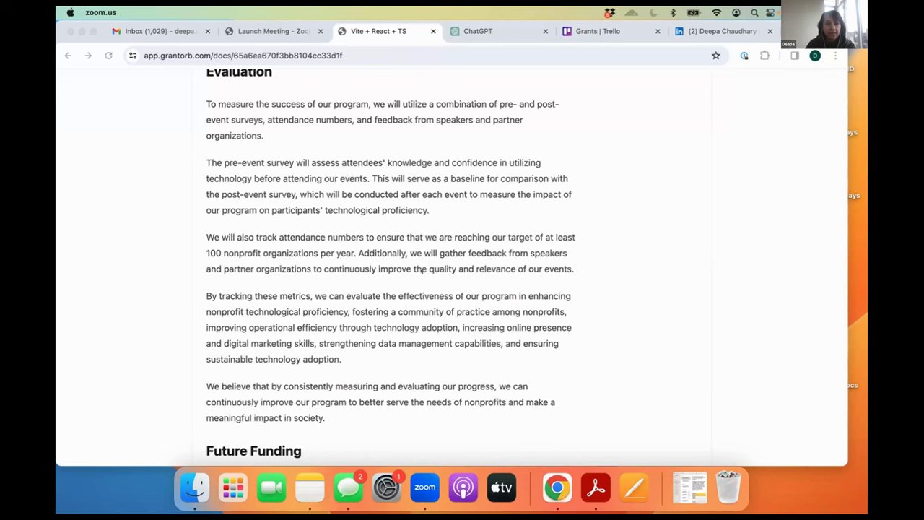
scroll(422, 270, "up", 1)
scroll(422, 271, "down", 11)
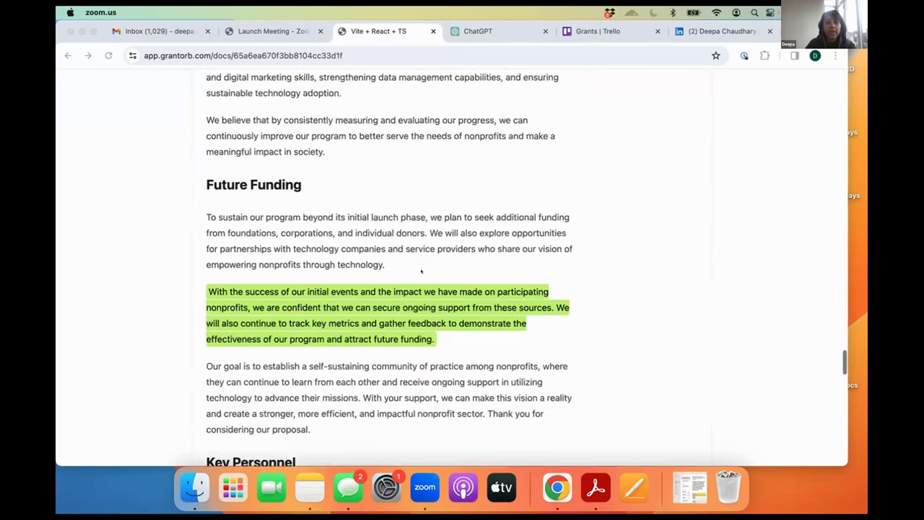
scroll(422, 271, "up", 7)
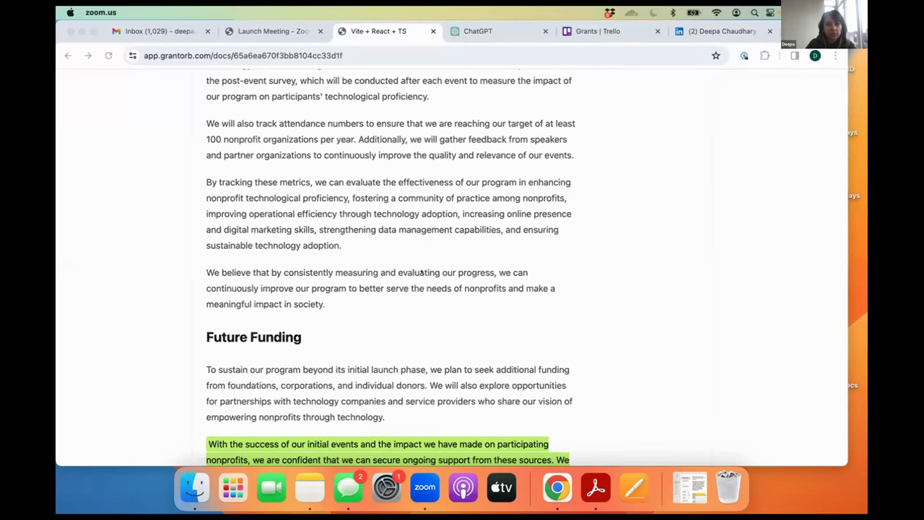
scroll(422, 272, "up", 3)
scroll(421, 271, "down", 6)
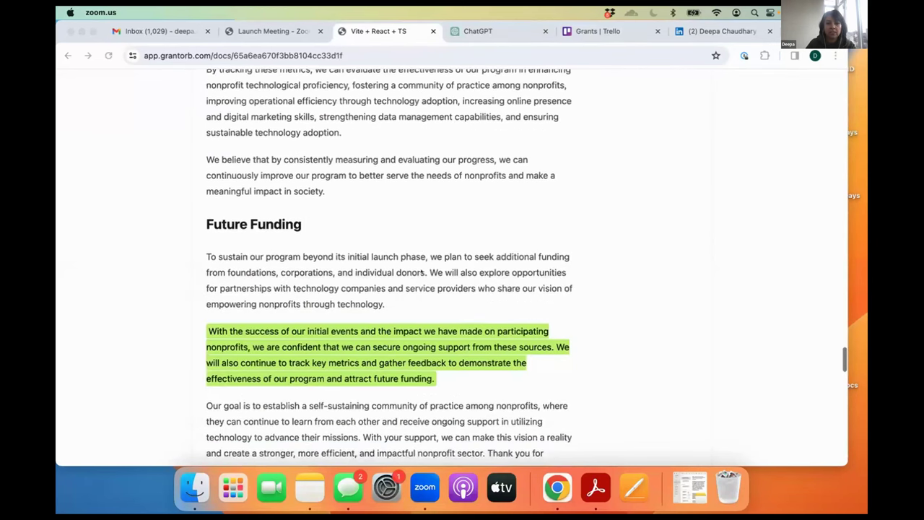
scroll(422, 271, "down", 3)
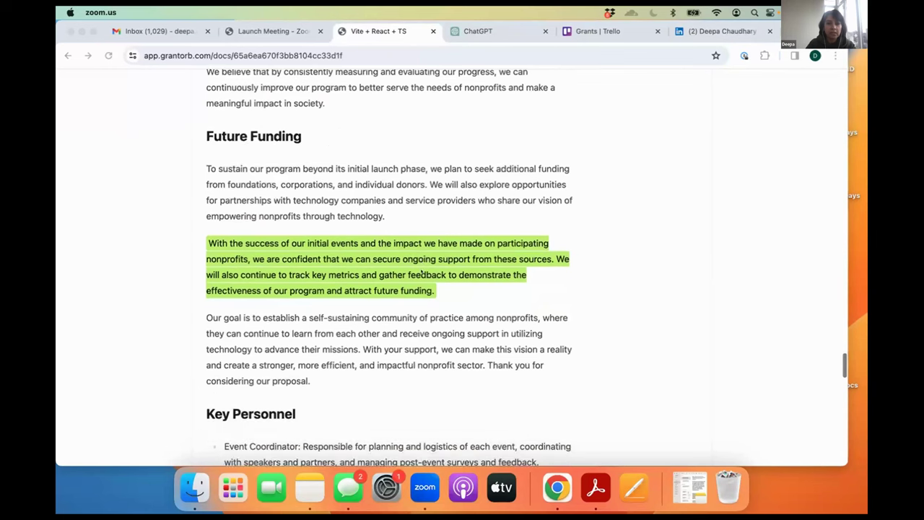
scroll(421, 272, "down", 1)
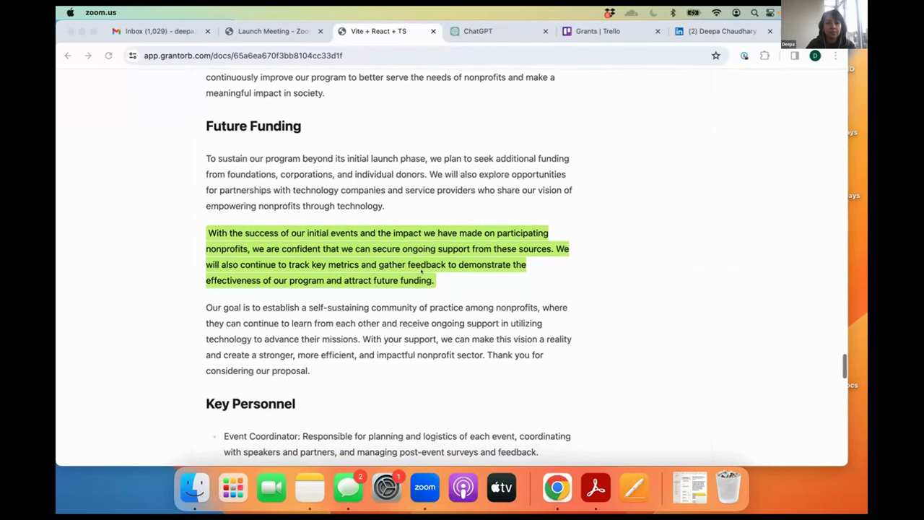
scroll(422, 272, "down", 5)
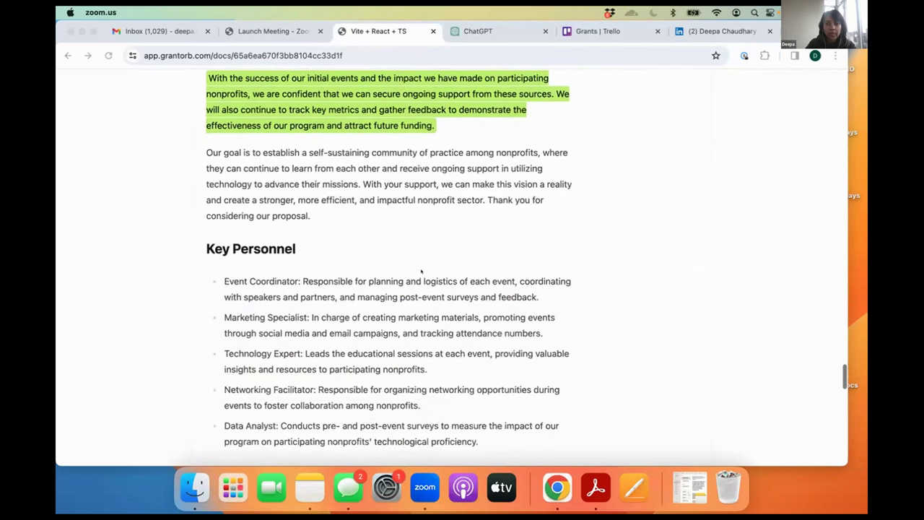
scroll(422, 272, "down", 1)
scroll(422, 272, "down", 4)
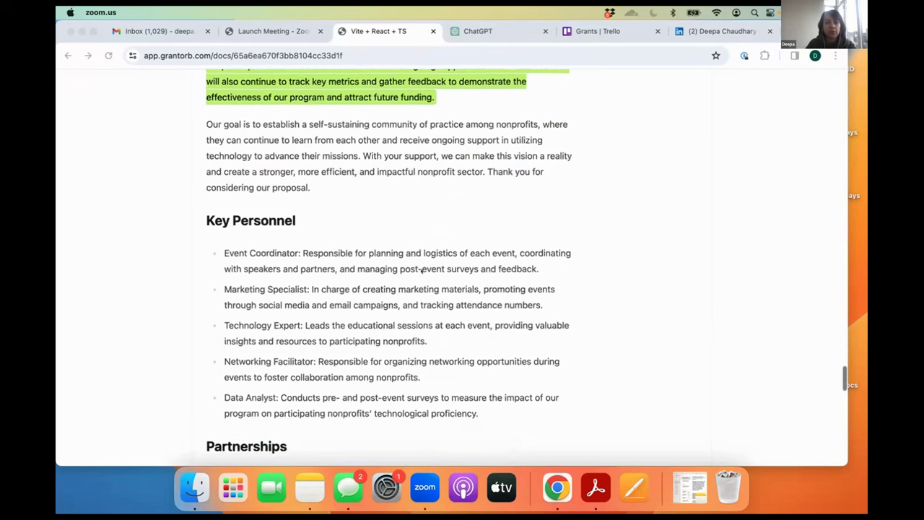
scroll(421, 272, "down", 20)
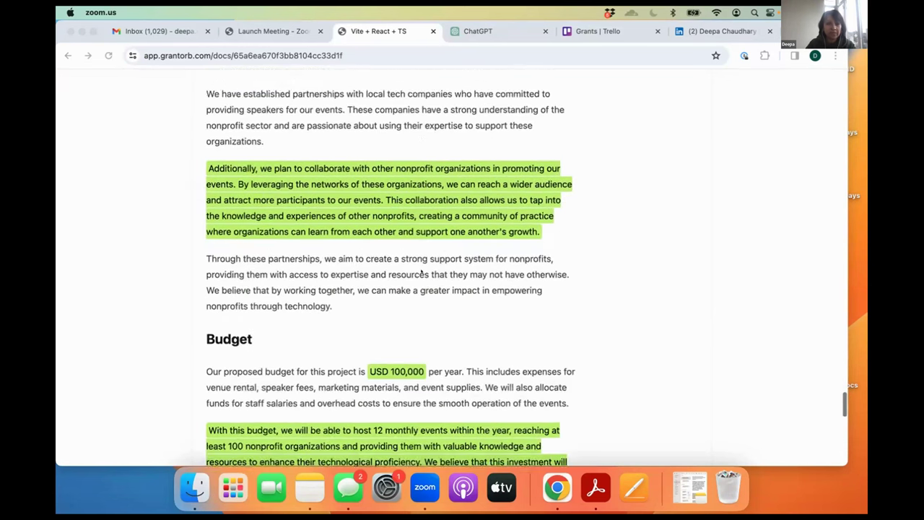
scroll(422, 271, "down", 5)
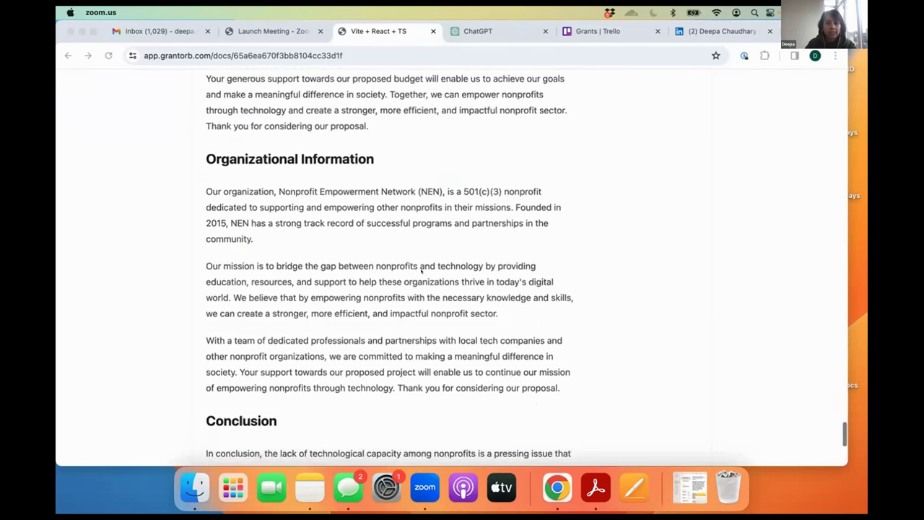
scroll(421, 271, "up", 2)
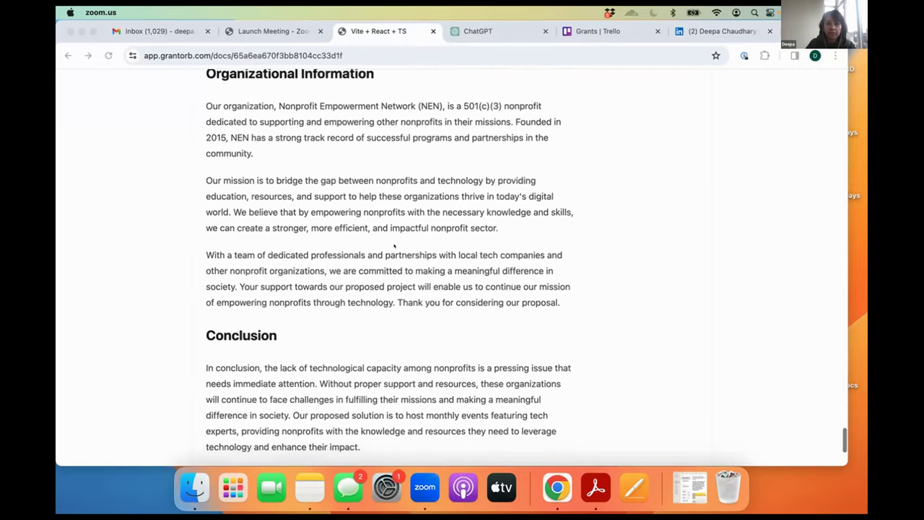
scroll(394, 246, "down", 5)
scroll(394, 246, "down", 2)
scroll(394, 246, "up", 20)
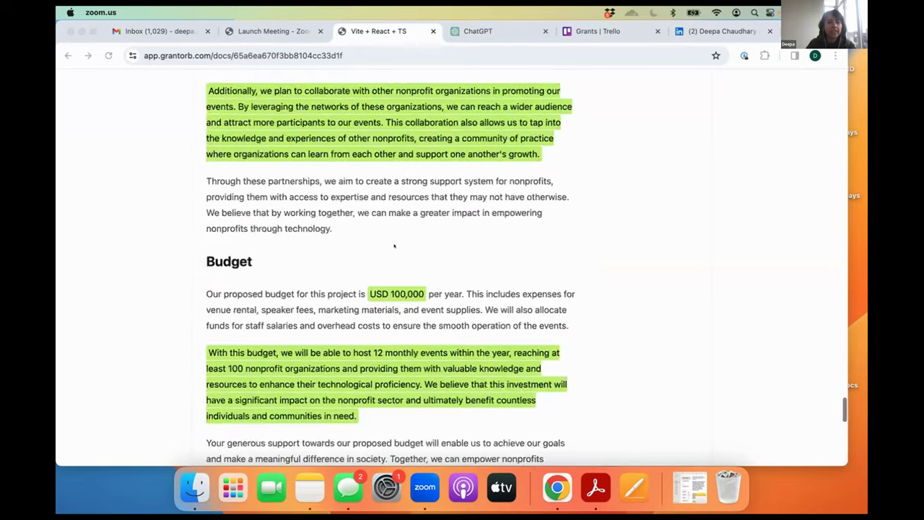
scroll(395, 246, "up", 15)
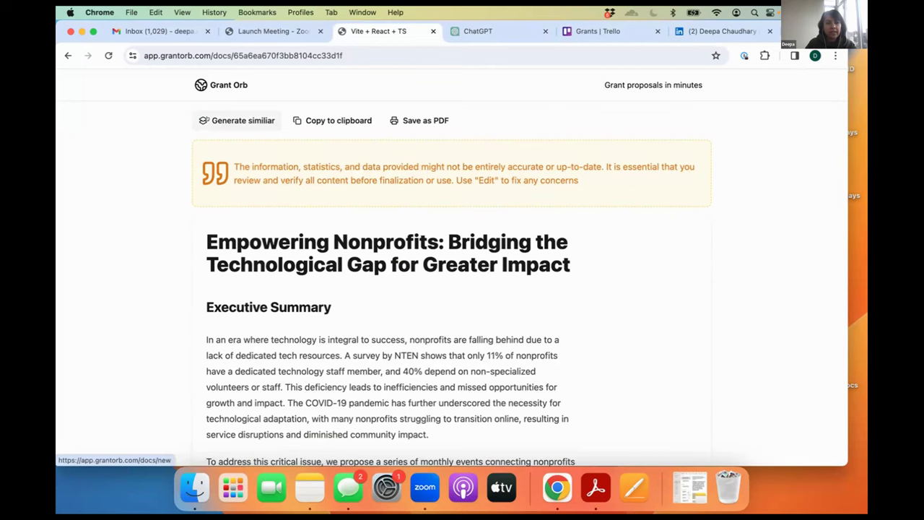
Open a 'Generate similiar' form pre-filled from this proposal and tick 'I'm ready to generate the proposal'.
left_click(238, 120)
scroll(360, 316, "down", 5)
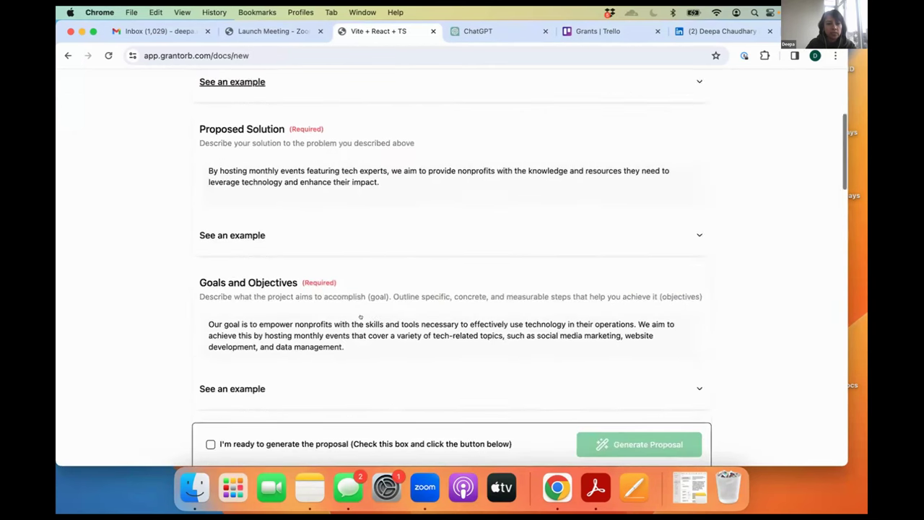
scroll(360, 317, "down", 9)
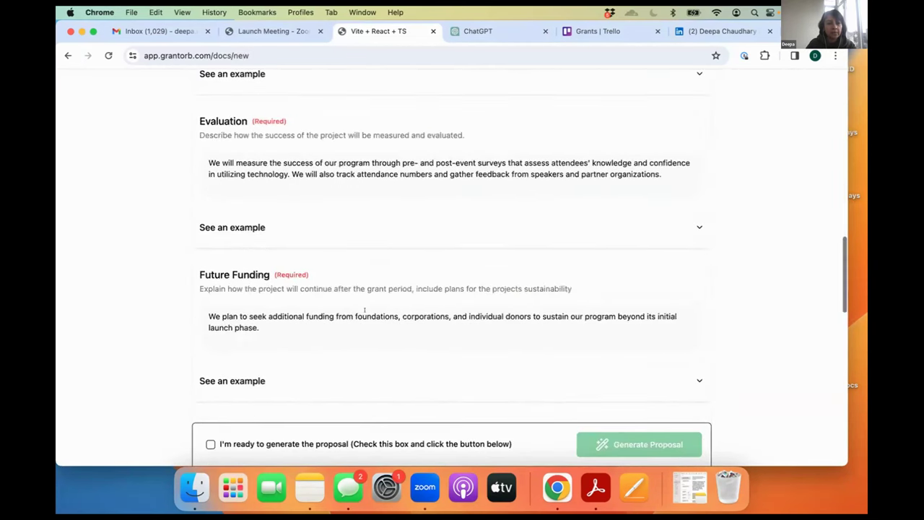
scroll(365, 311, "down", 5)
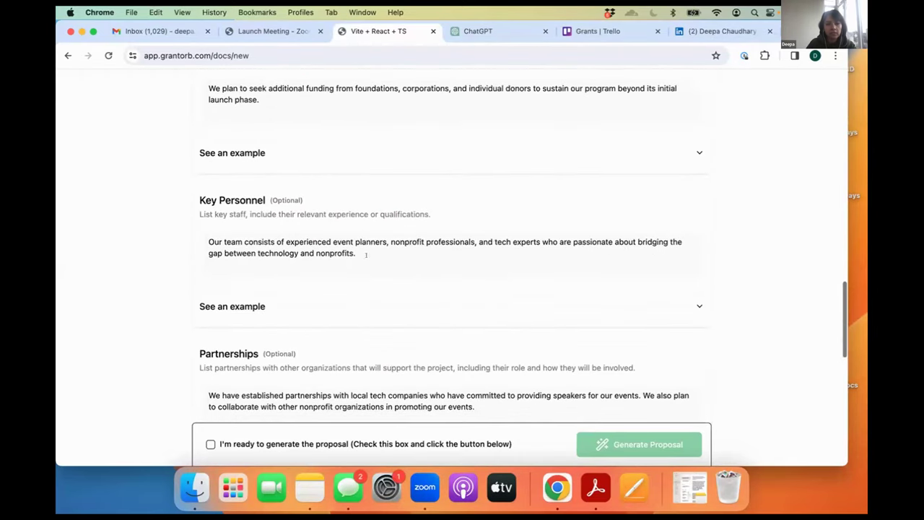
scroll(393, 272, "down", 2)
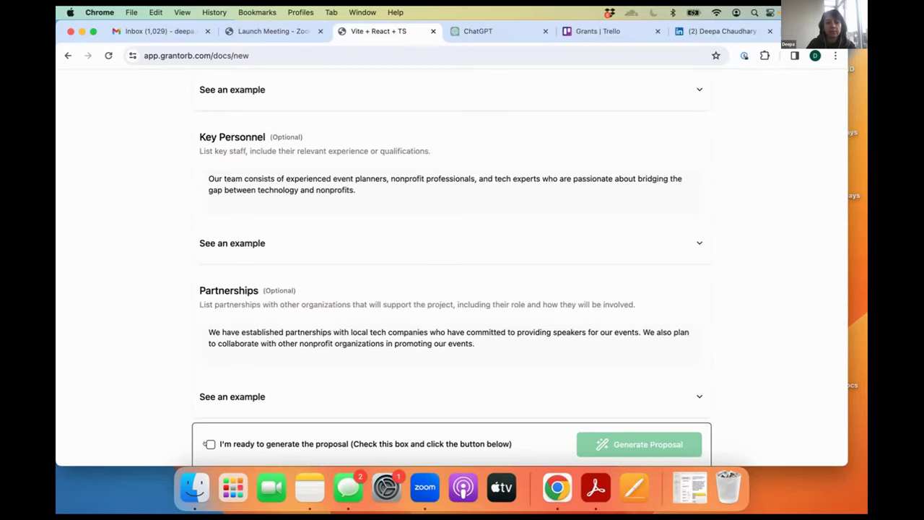
left_click(209, 444)
Start generating the second proposal from the reused pre-filled form.
left_click(647, 444)
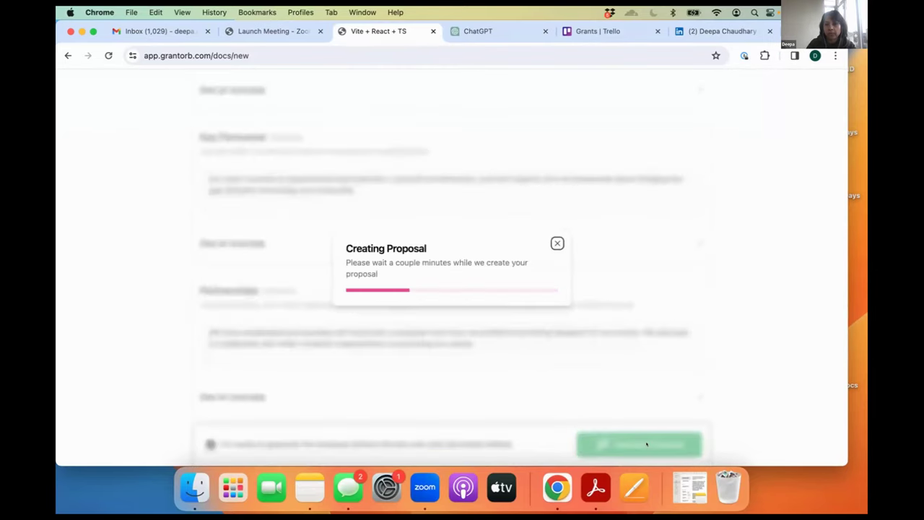